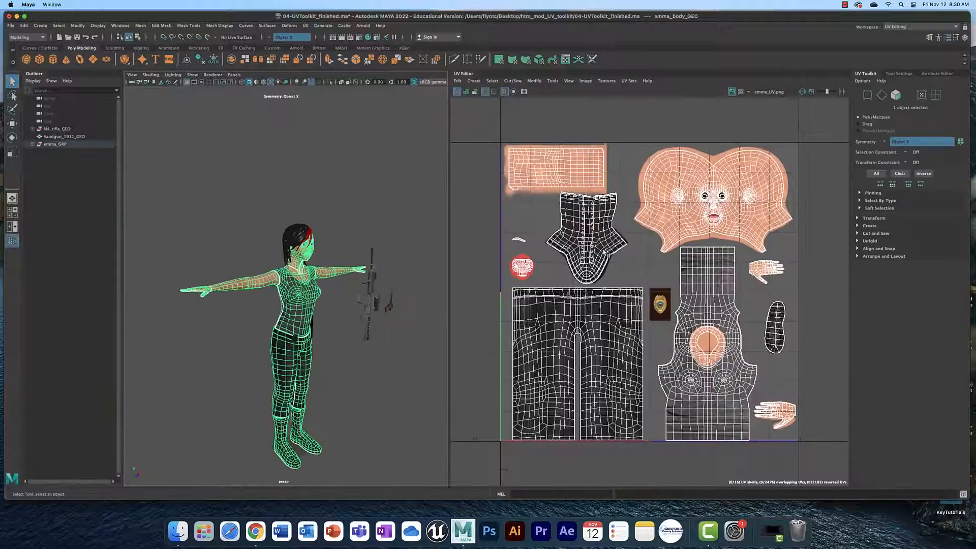
- Examine how the finished UV shells in the texture layout correspond to the female character's body, from close up and from several angles
scroll(624, 244, up, 2)
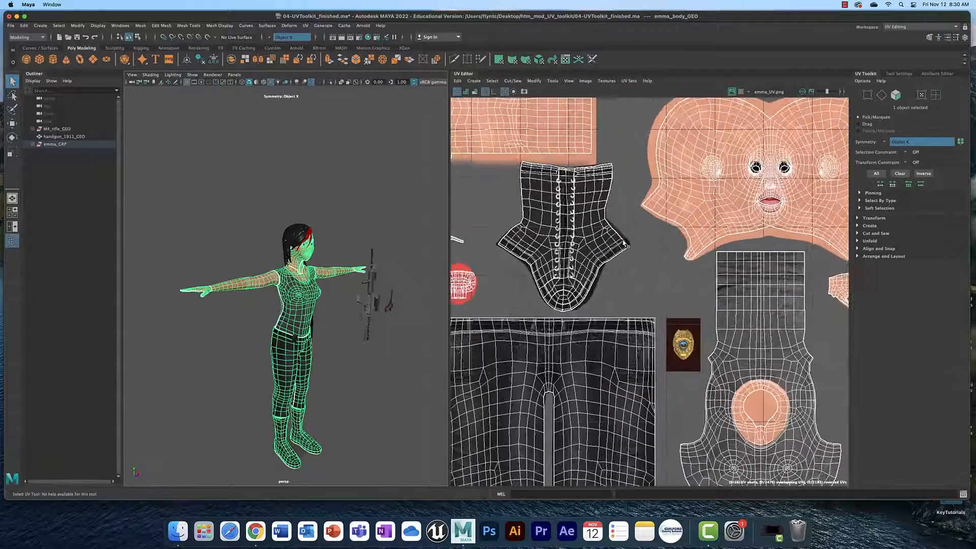
alt+middle_drag(643, 256, 672, 215)
mouse_move(687, 260)
alt+middle_down()
mouse_move(690, 239)
mouse_move(697, 263)
mouse_move(709, 261)
mouse_move(672, 222)
mouse_move(676, 200)
mouse_move(672, 322)
mouse_move(703, 278)
mouse_move(687, 193)
mouse_move(656, 223)
mouse_move(611, 222)
mouse_move(604, 203)
mouse_move(654, 211)
mouse_move(671, 259)
alt+middle_up()
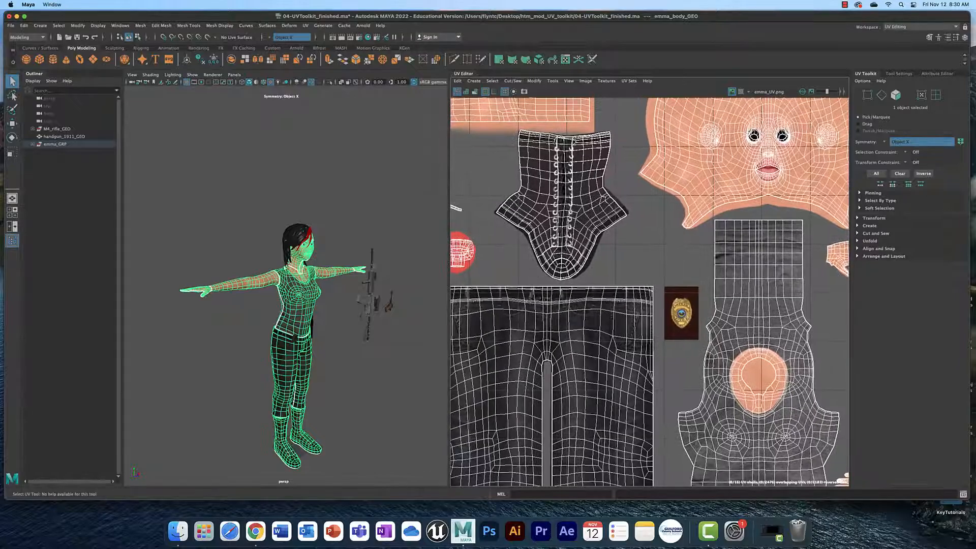
scroll(315, 271, up, 10)
alt+drag(379, 257, 346, 259)
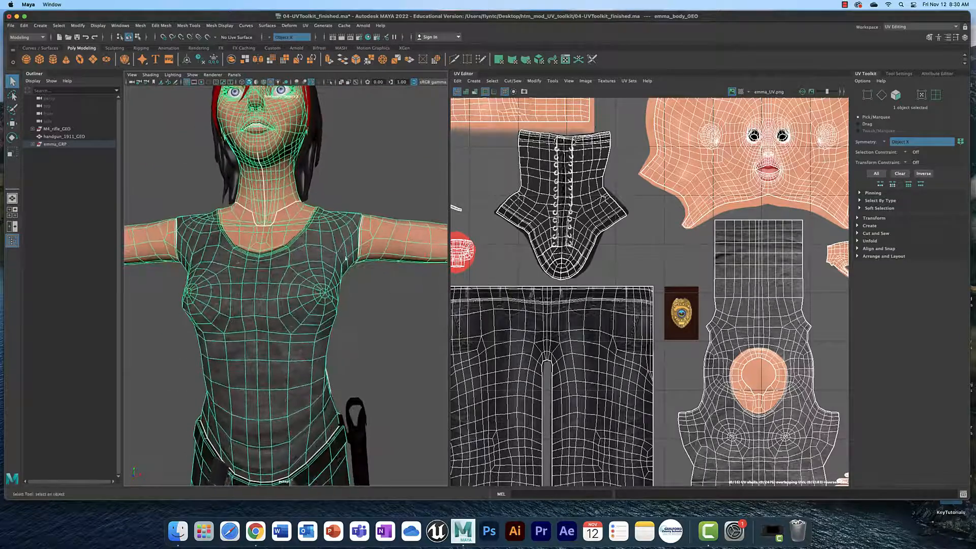
scroll(282, 288, up, 5)
scroll(284, 288, down, 10)
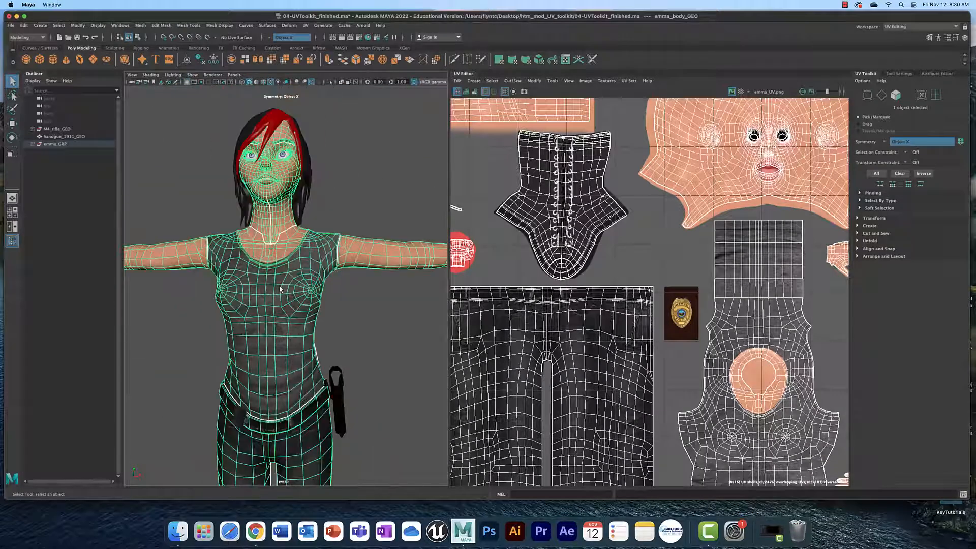
scroll(283, 288, down, 3)
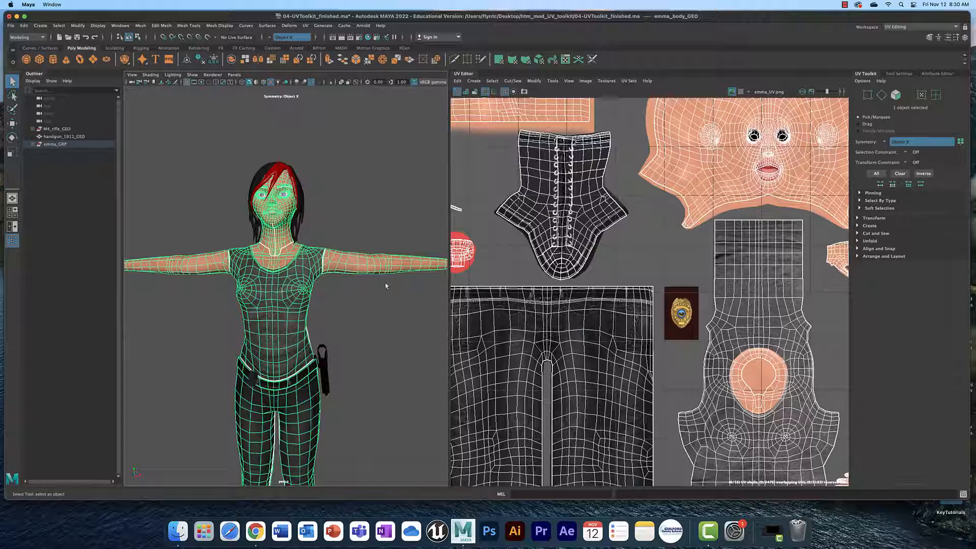
scroll(625, 268, down, 4)
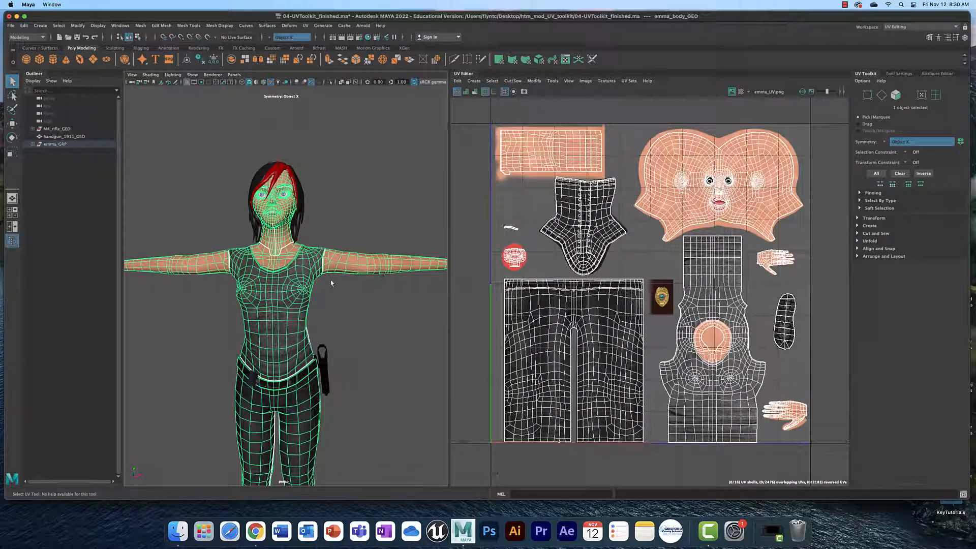
alt+drag(337, 285, 298, 261)
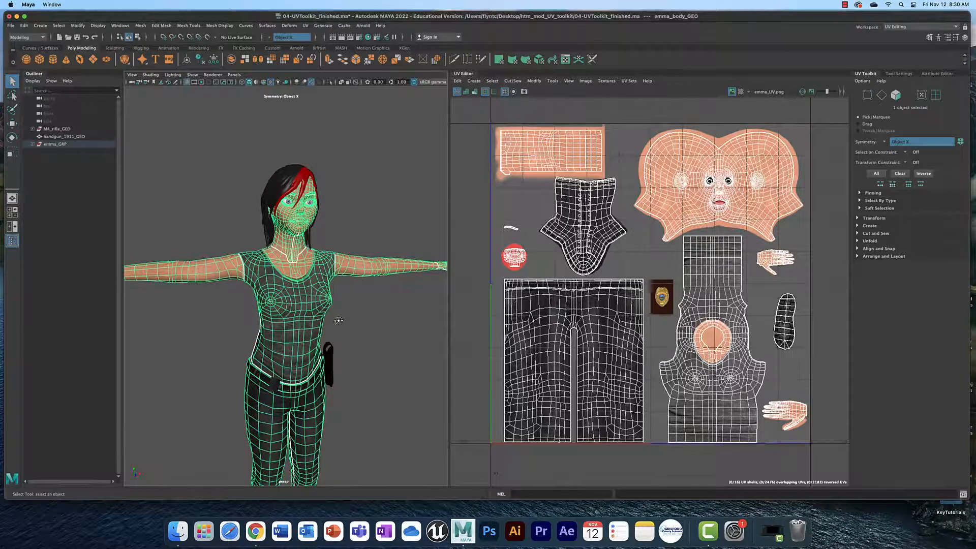
mouse_move(339, 320)
alt+mouse_down()
mouse_move(413, 320)
mouse_move(351, 320)
alt+mouse_up()
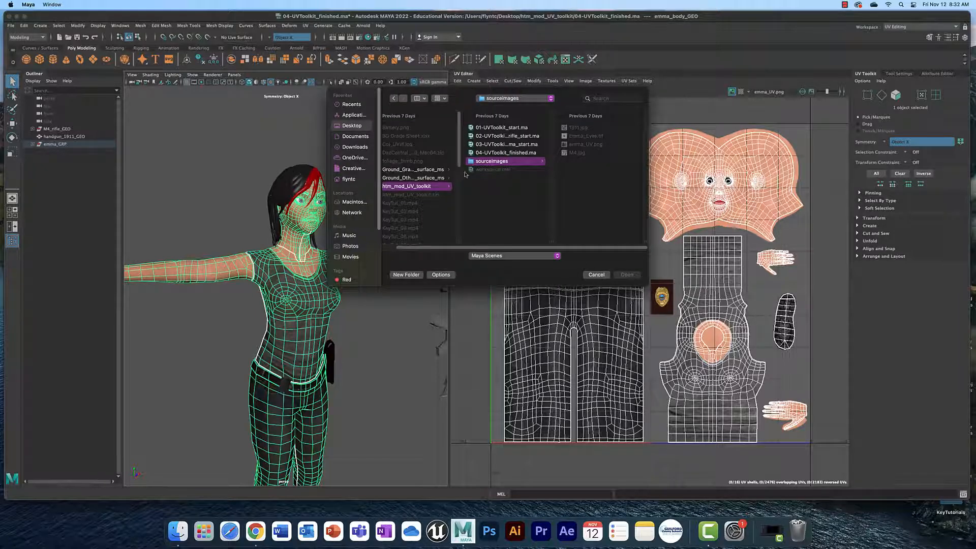
- Open the scene 01-UVToolkit_start.ma from the htm_mod_UV_toolkit folder
click(501, 128)
click(524, 136)
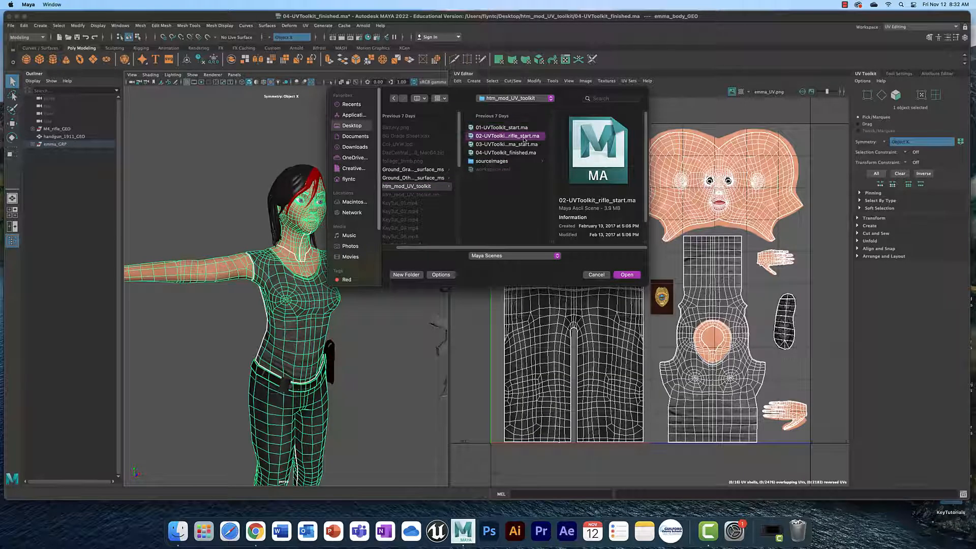
click(529, 145)
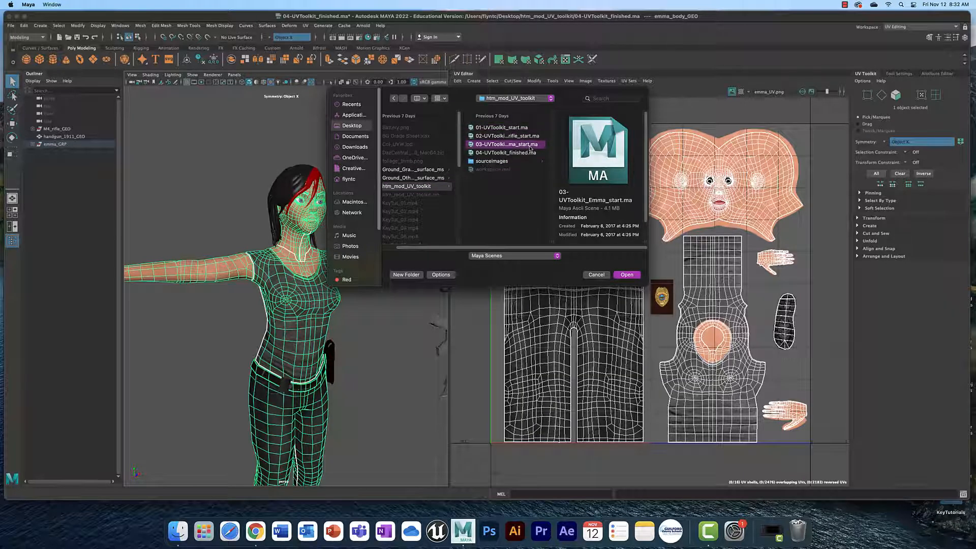
click(530, 155)
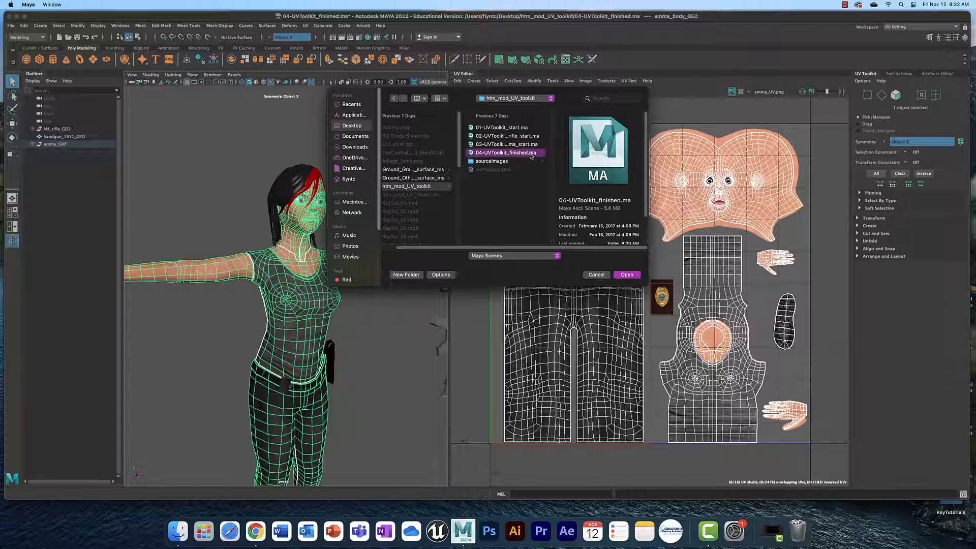
click(503, 161)
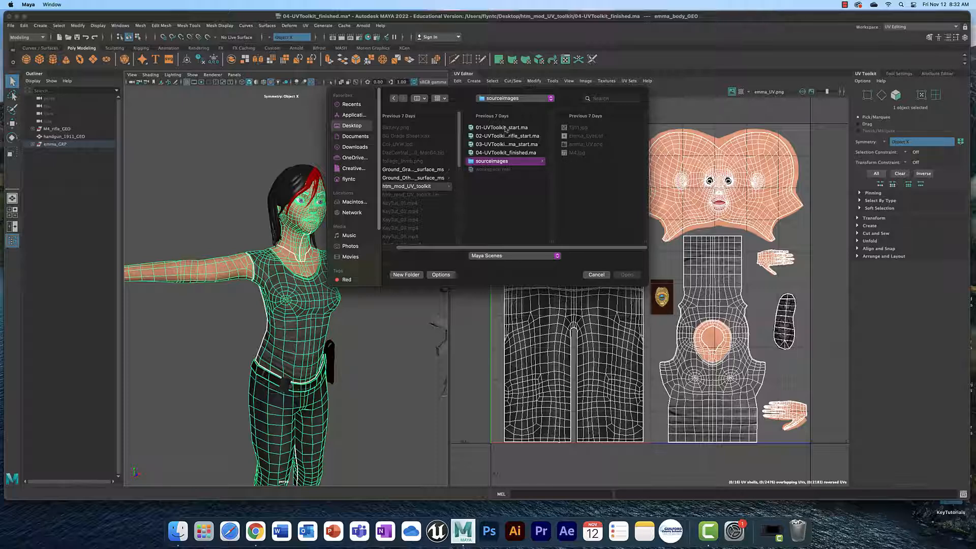
click(517, 128)
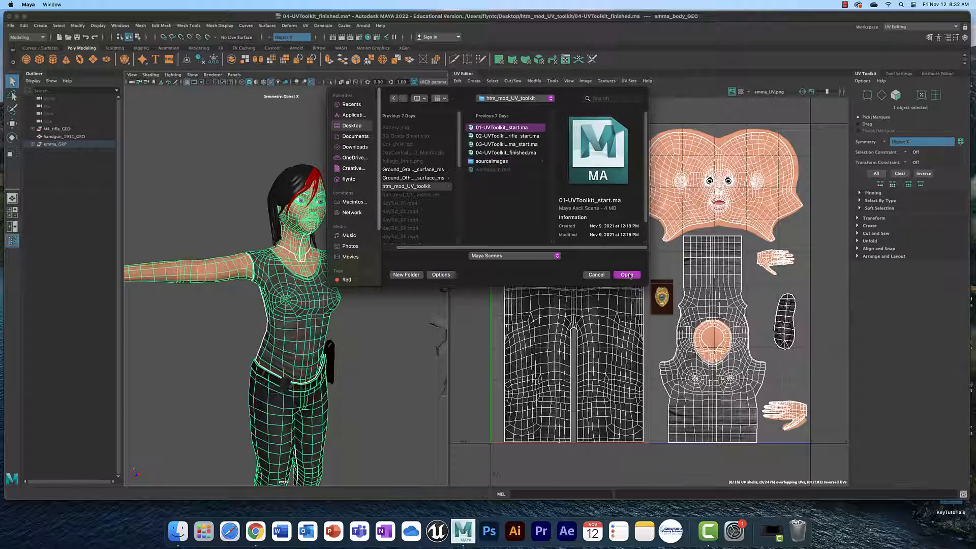
click(627, 275)
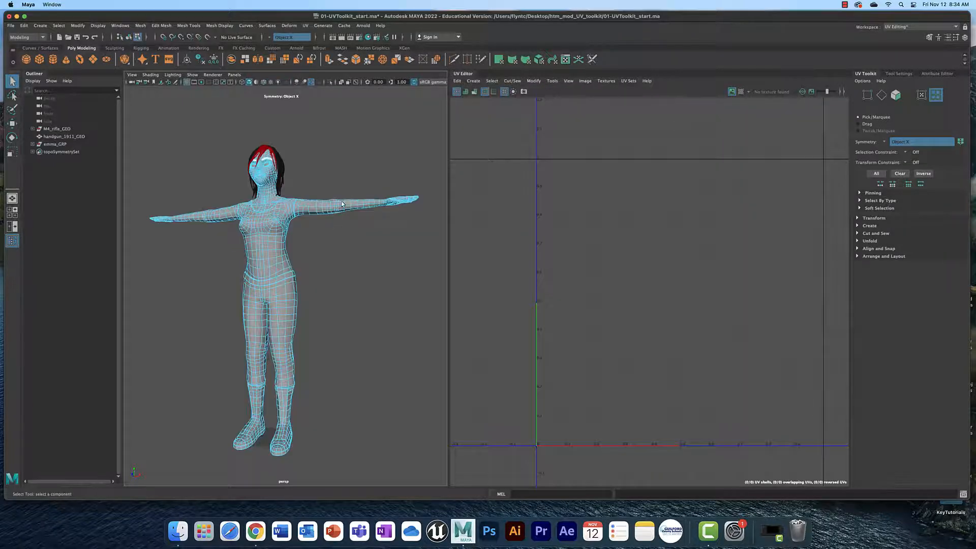
scroll(307, 219, up, 3)
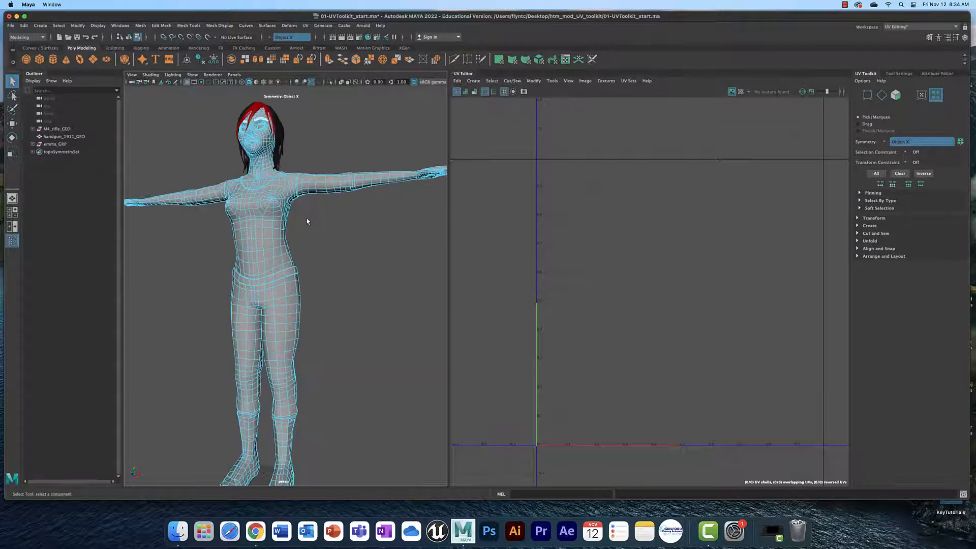
alt+drag(300, 242, 328, 249)
alt+middle_drag(309, 231, 340, 337)
scroll(299, 249, up, 2)
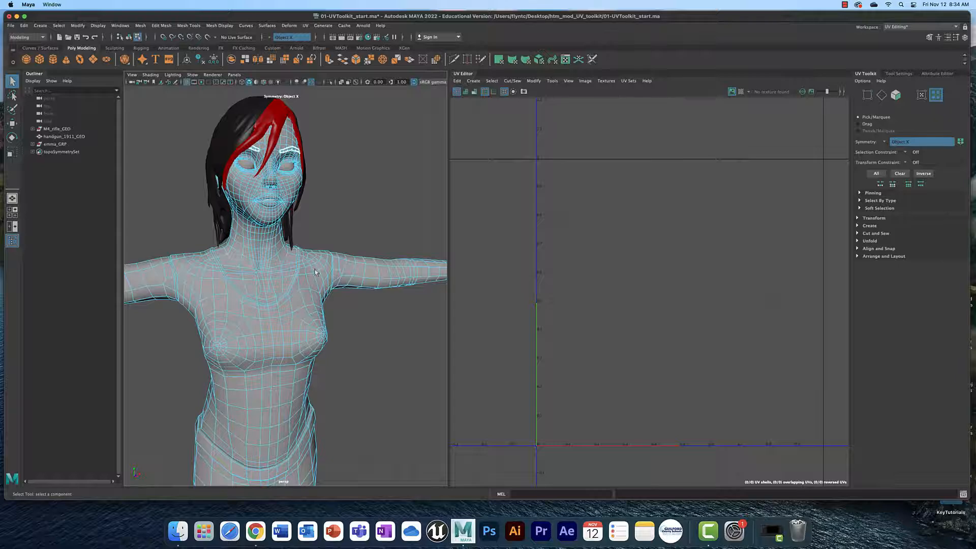
scroll(323, 282, down, 4)
alt+drag(329, 319, 314, 264)
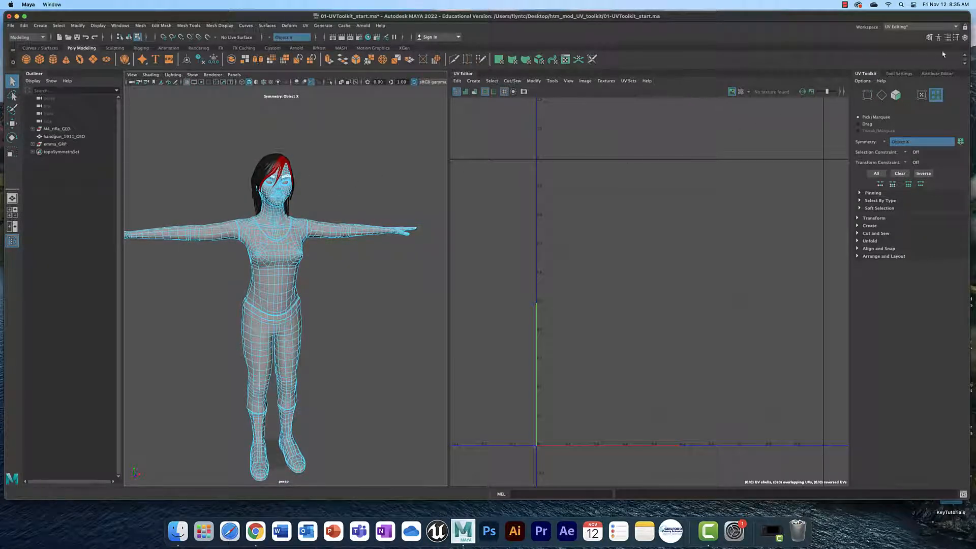
- Hide the head_features_LYR display layer and toggle guns_LYR and accessories_LYR on and off, leaving both hidden
click(965, 38)
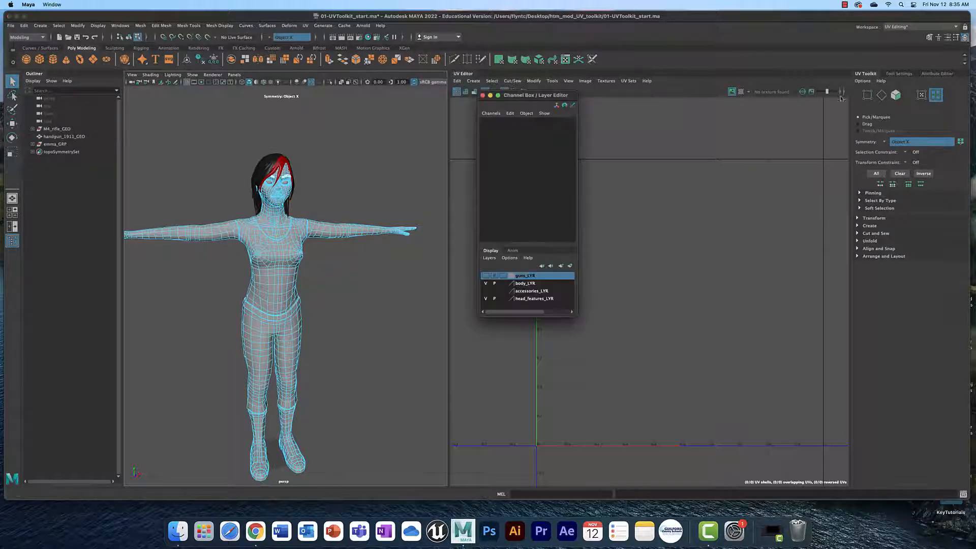
click(486, 299)
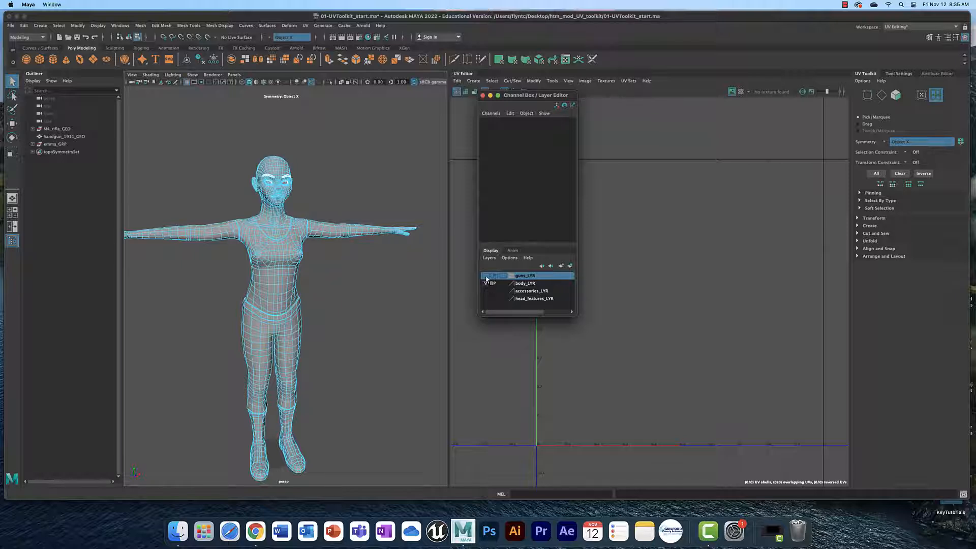
click(486, 276)
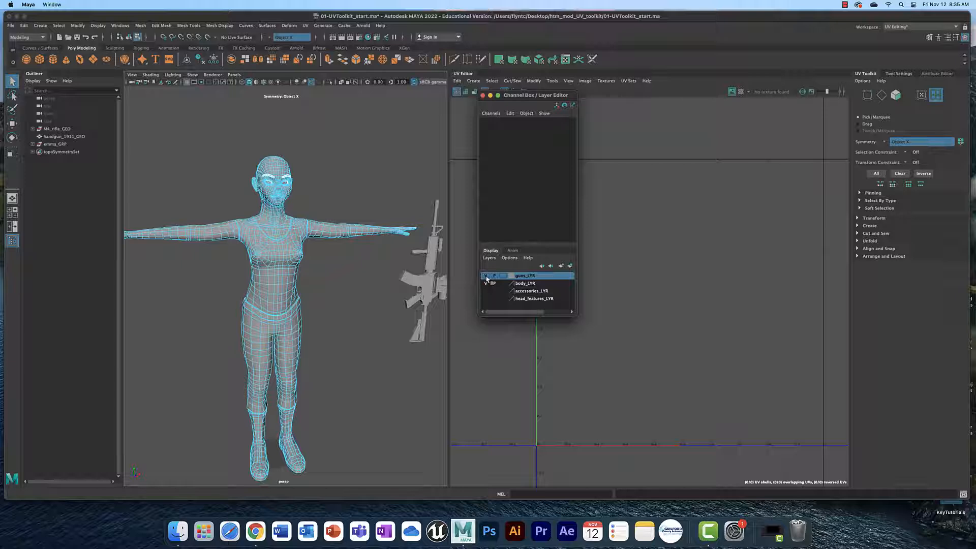
click(486, 276)
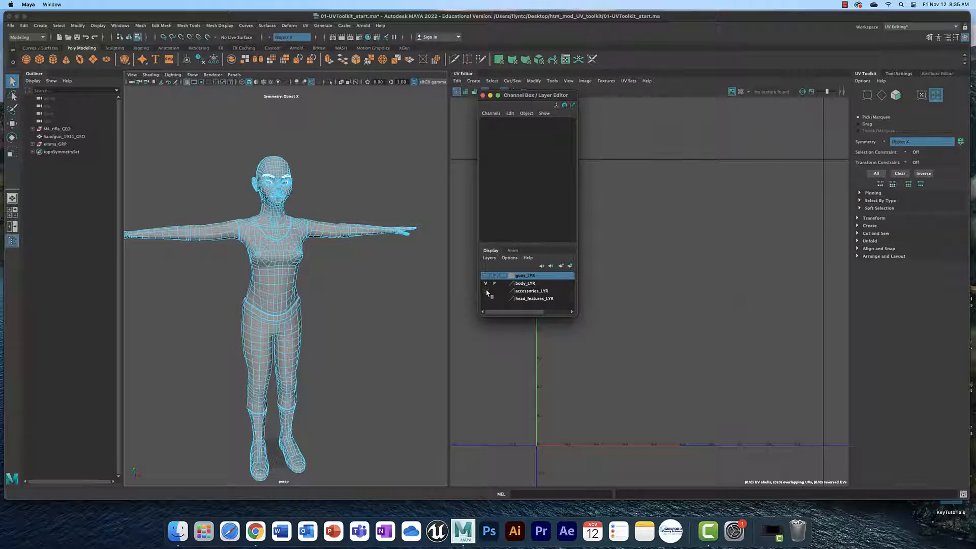
click(486, 291)
click(487, 291)
click(486, 291)
click(486, 291)
click(483, 95)
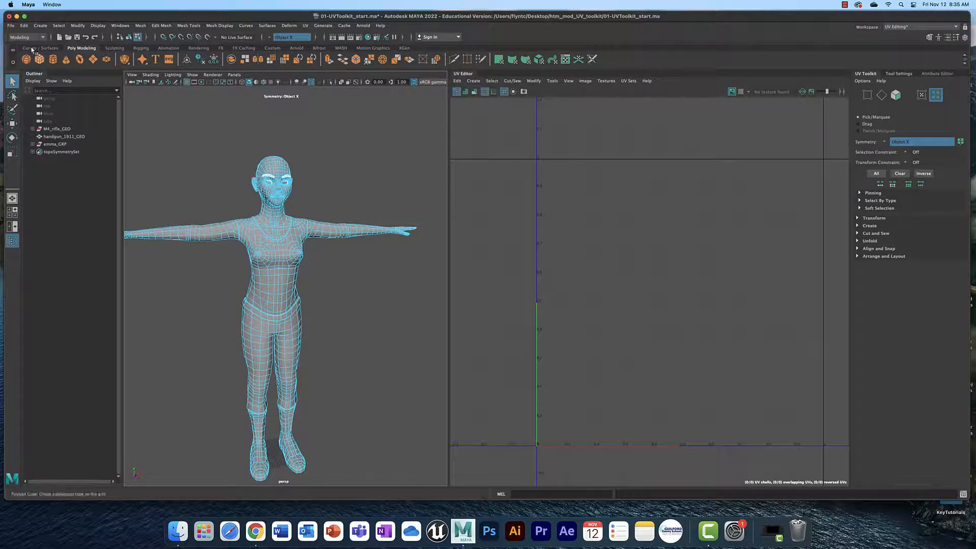
- Save the scene as a Maya Binary copy, replacing 01-UVToolkit in the file name with the author's surname followed by UVCahracter
click(10, 25)
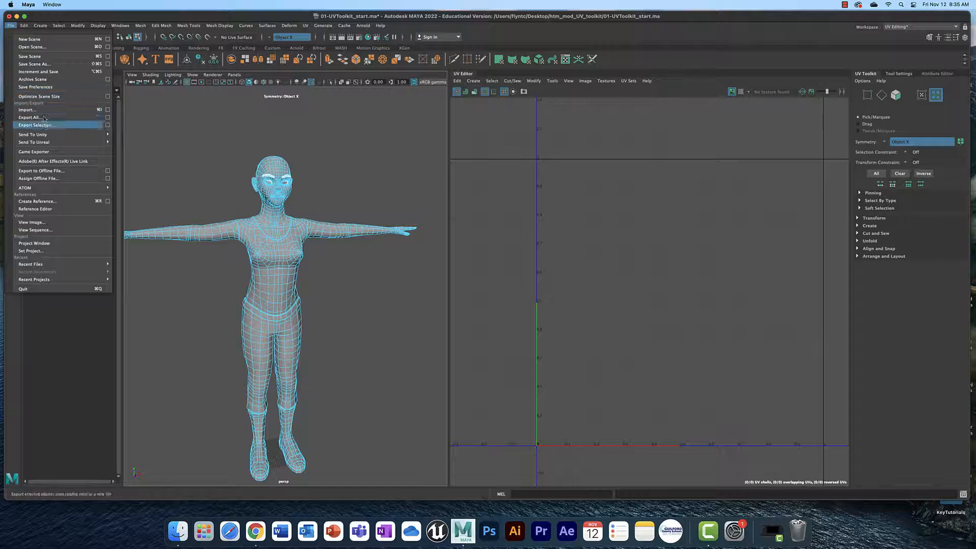
click(49, 64)
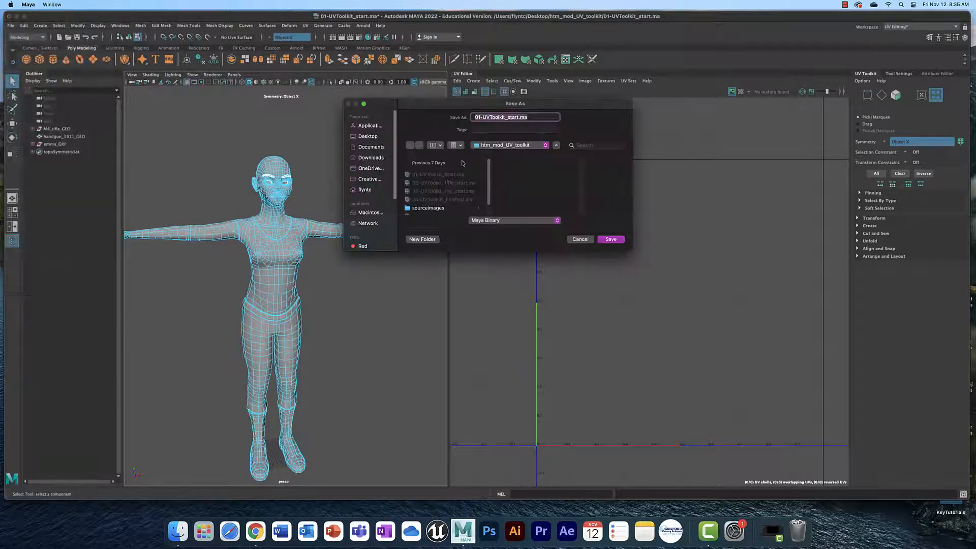
click(504, 117)
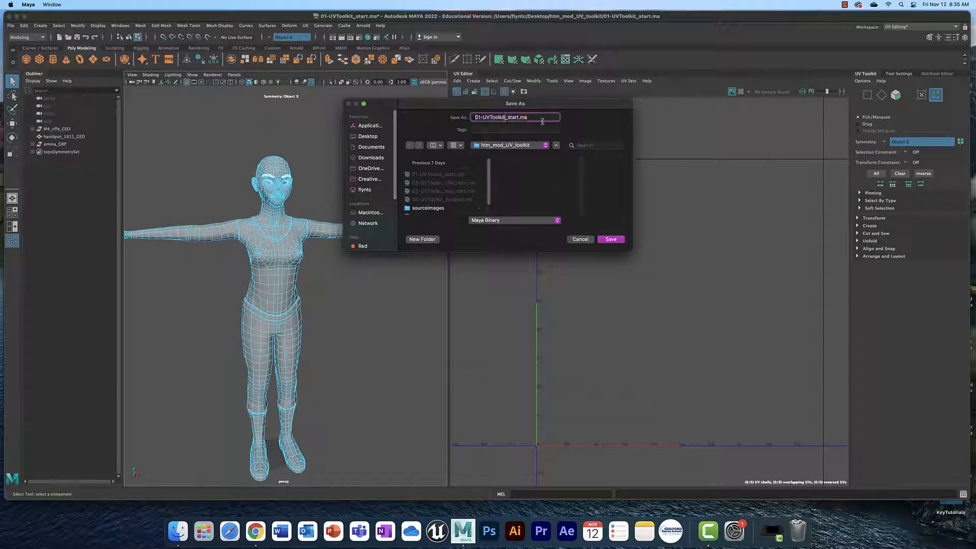
key(BackSpace)
key(BackSpace)
key(BackSpace)
key(BackSpace)
key(BackSpace)
key(BackSpace)
key(BackSpace)
key(BackSpace)
key(BackSpace)
key(BackSpace)
key(BackSpace)
key(BackSpace)
text(FlyntUVCahracter)
click(610, 240)
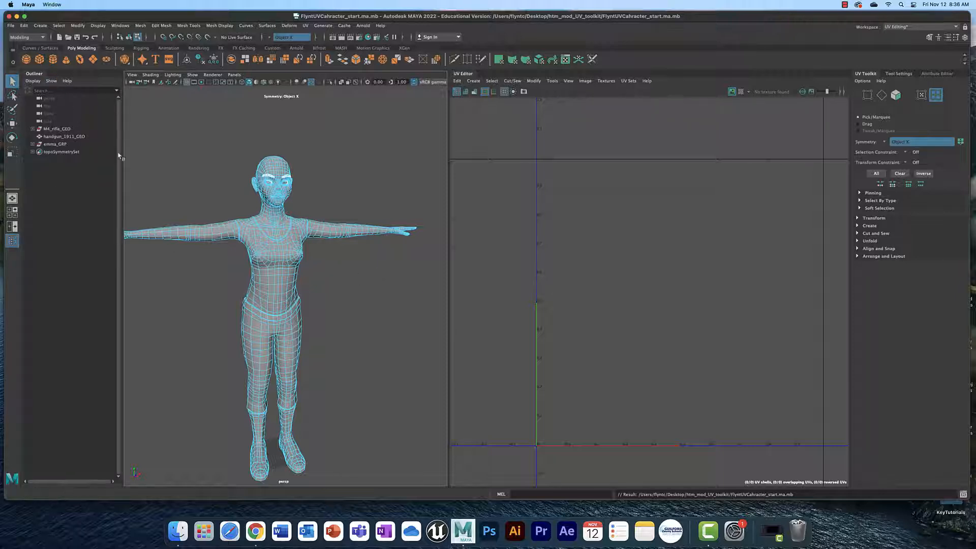
- Deselect everything and delete the construction history of all objects in the scene
click(278, 241)
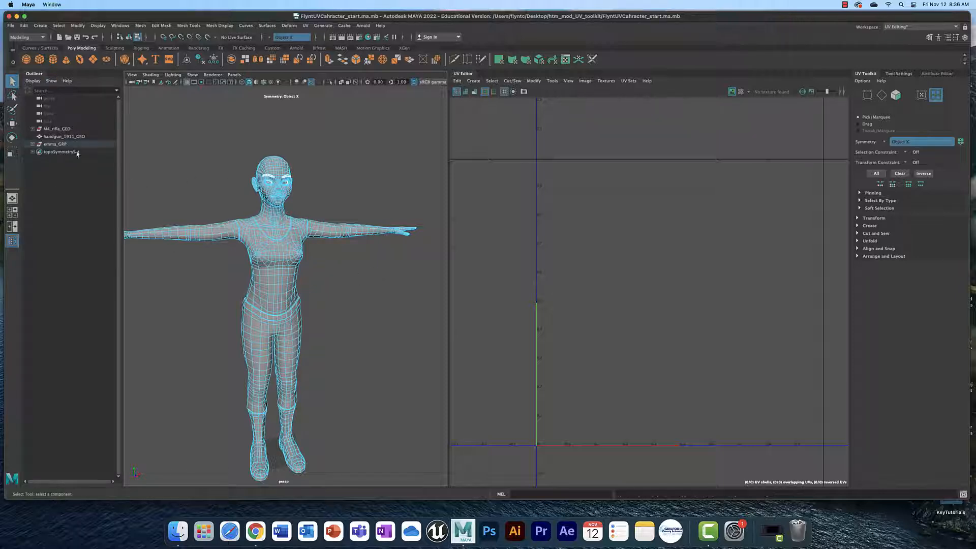
click(24, 25)
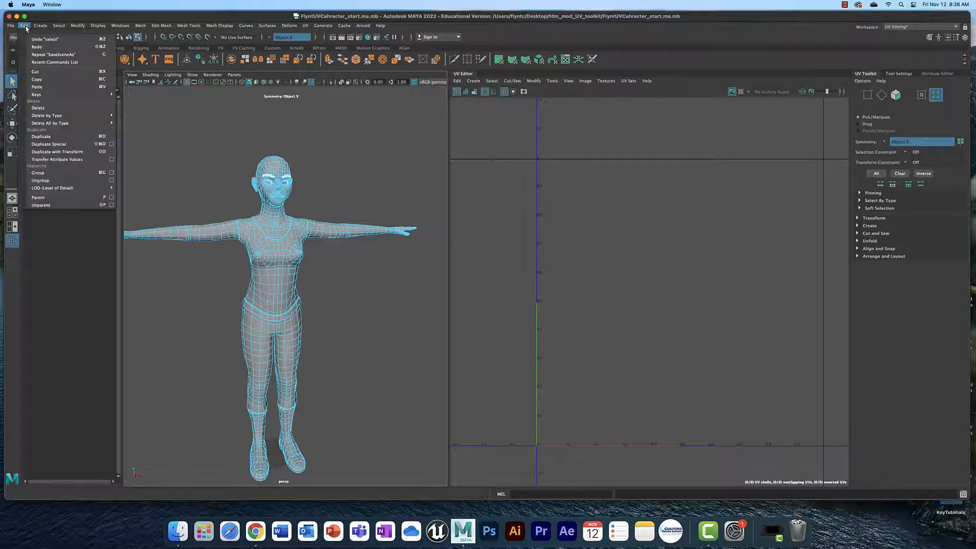
mouse_move(66, 123)
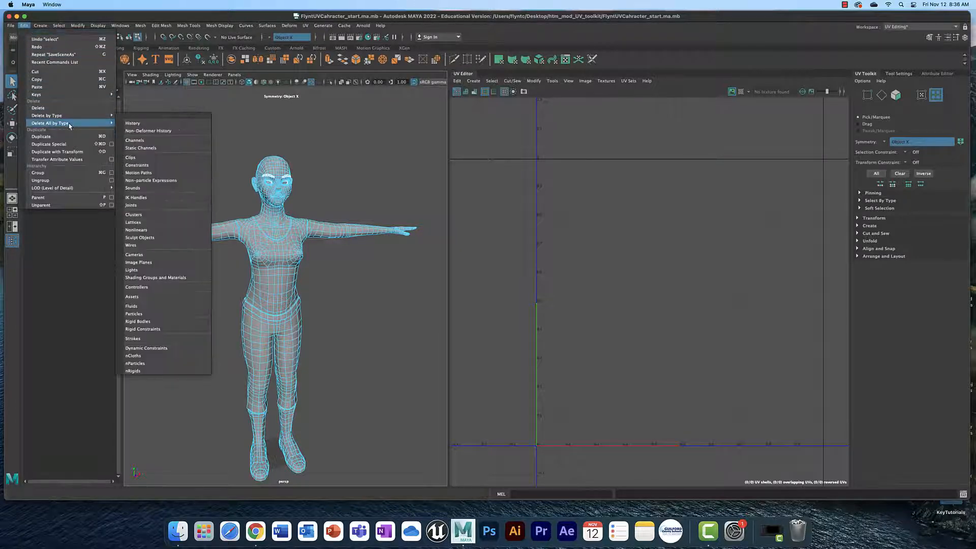
click(159, 124)
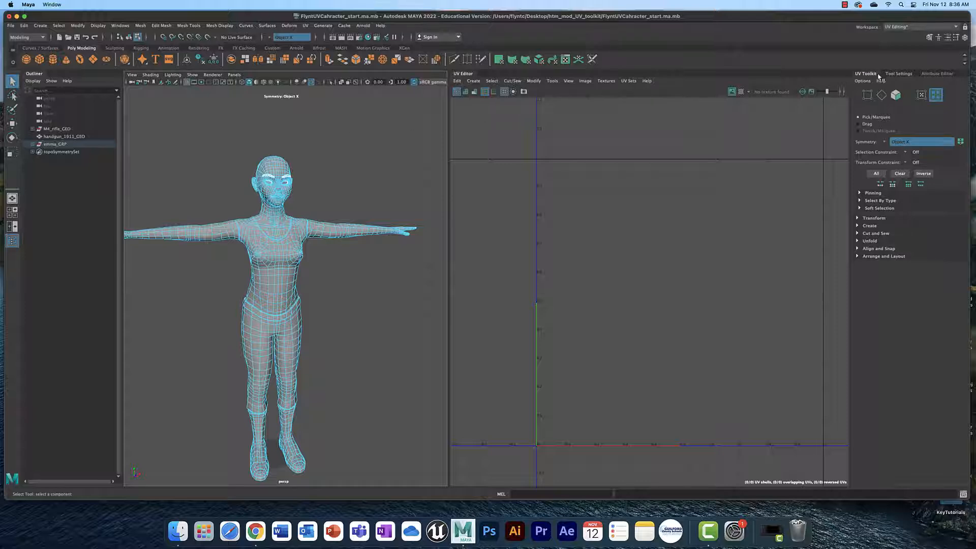
- Choose the UV Editing workspace and look through the Cut and Sew, Transform and Pinning tools of the UV Toolkit
click(926, 27)
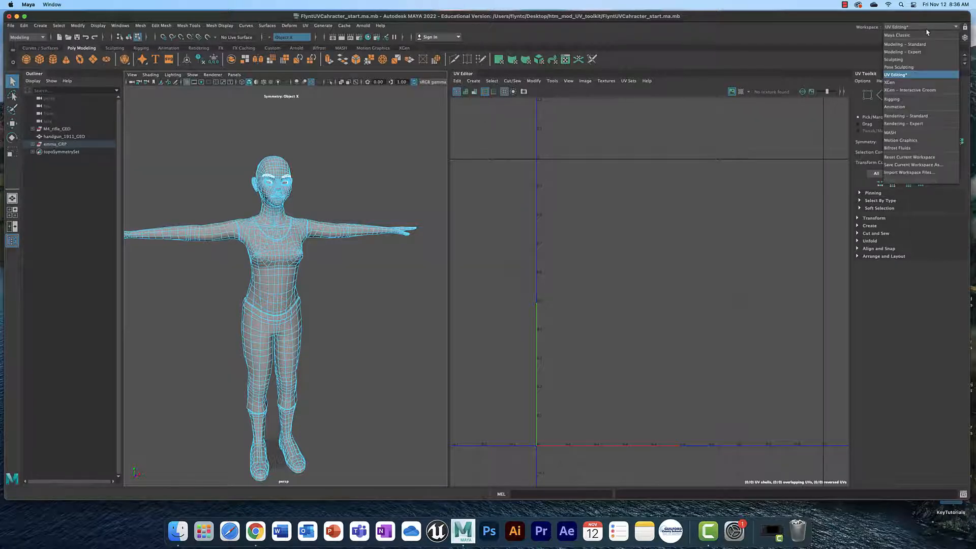
click(924, 76)
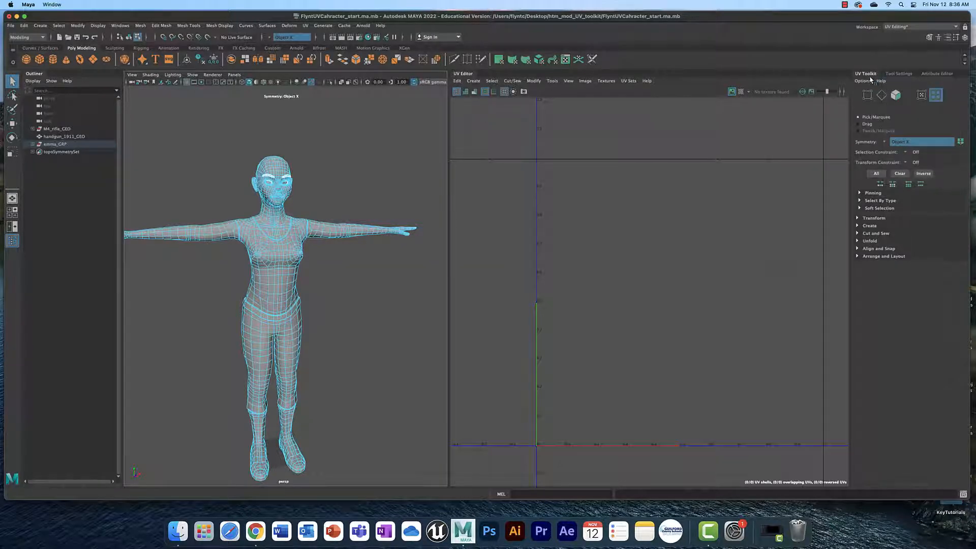
click(857, 233)
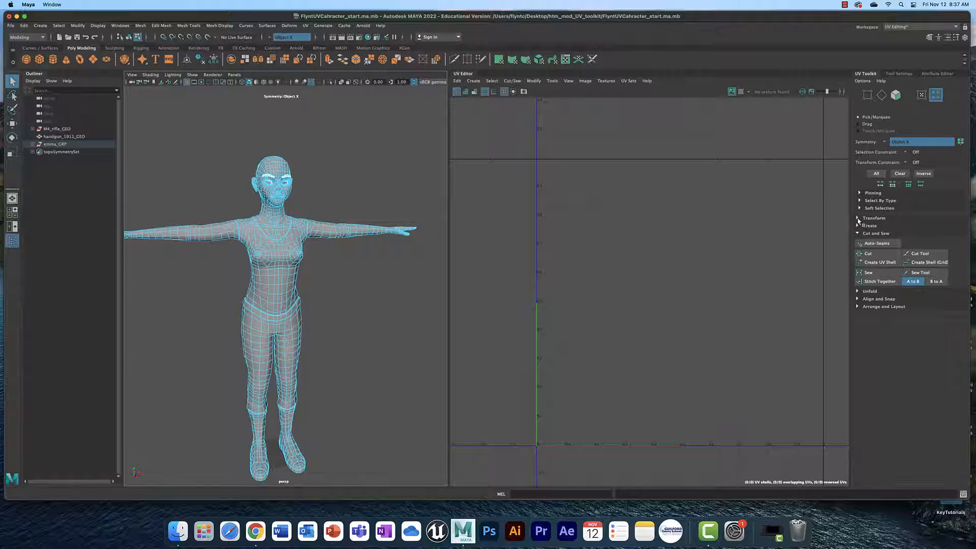
click(857, 219)
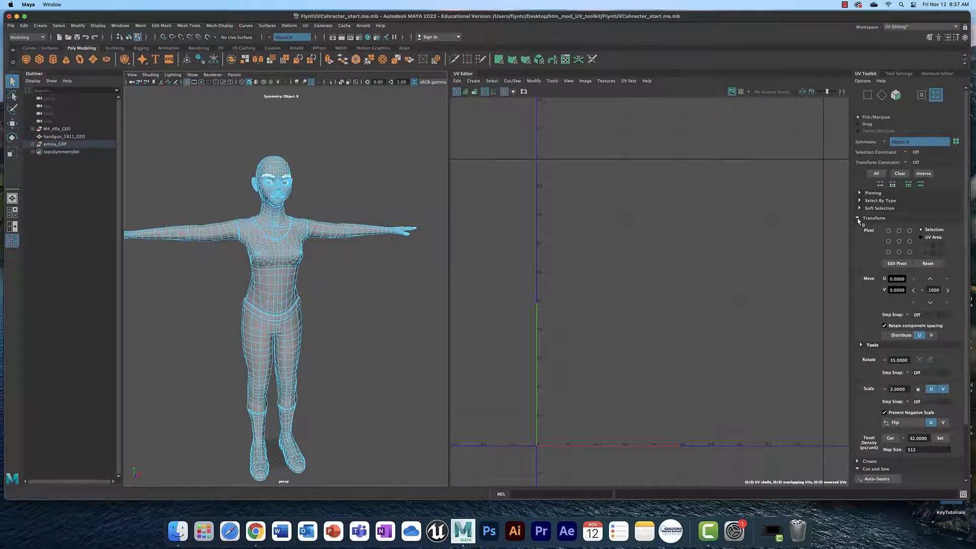
click(858, 218)
click(859, 193)
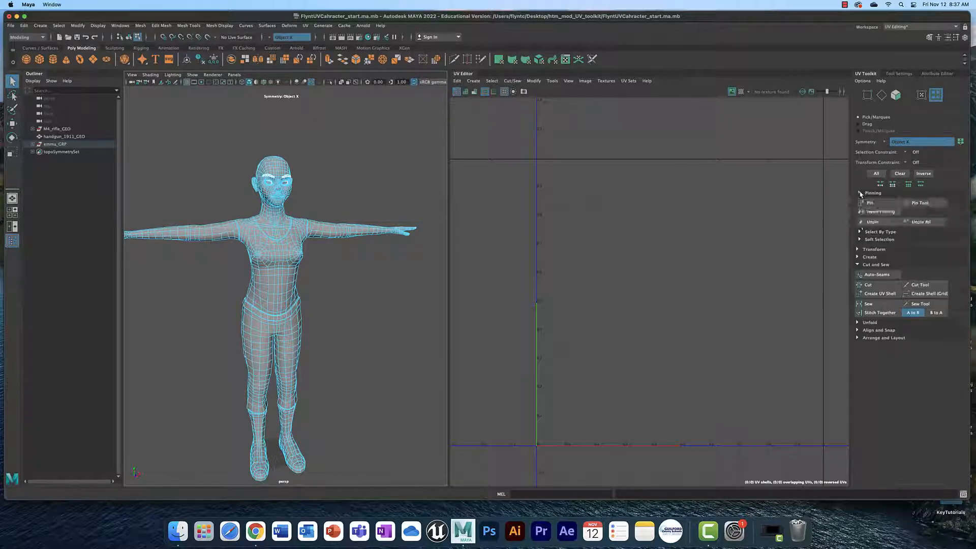
- Look through the Unfold and the Align and Snap tools of the UV Toolkit, leaving these sections and Pinning collapsed
click(859, 193)
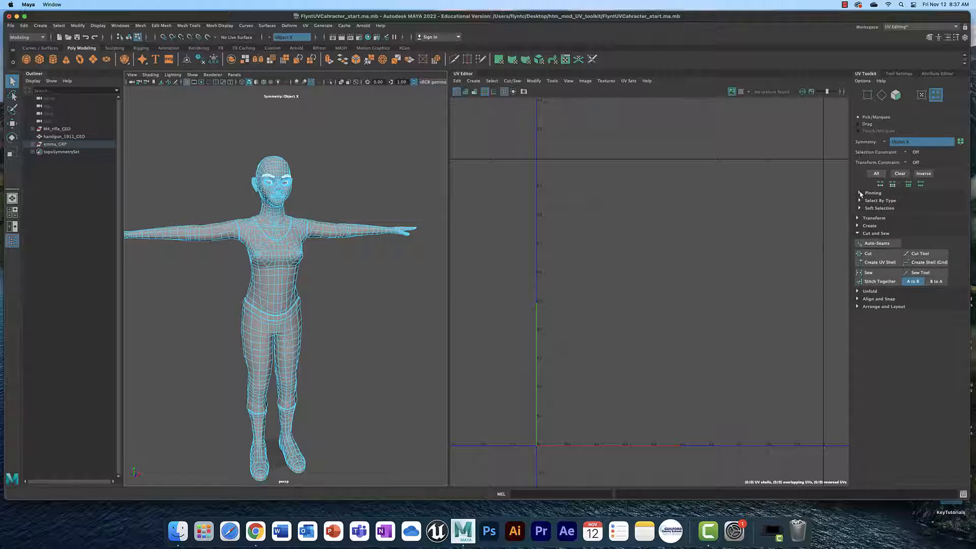
click(857, 292)
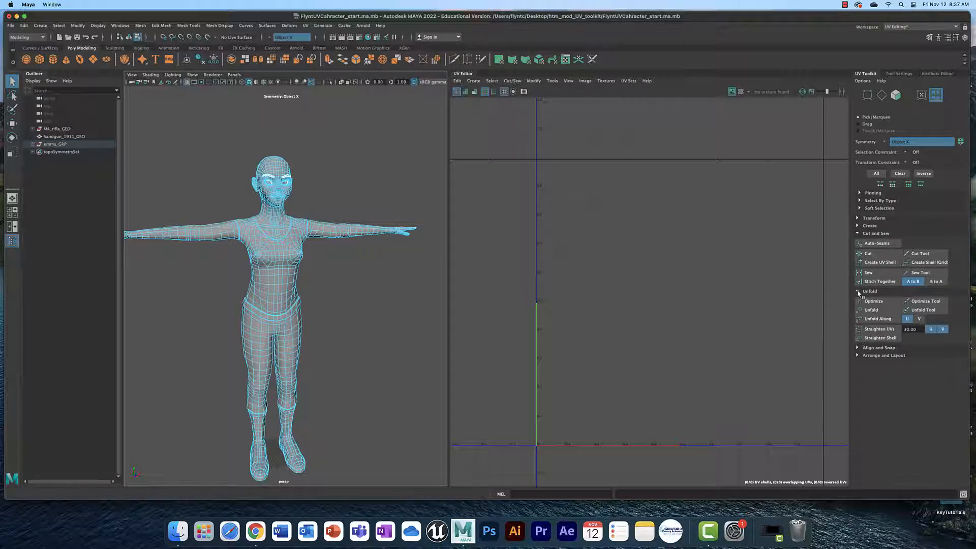
click(857, 348)
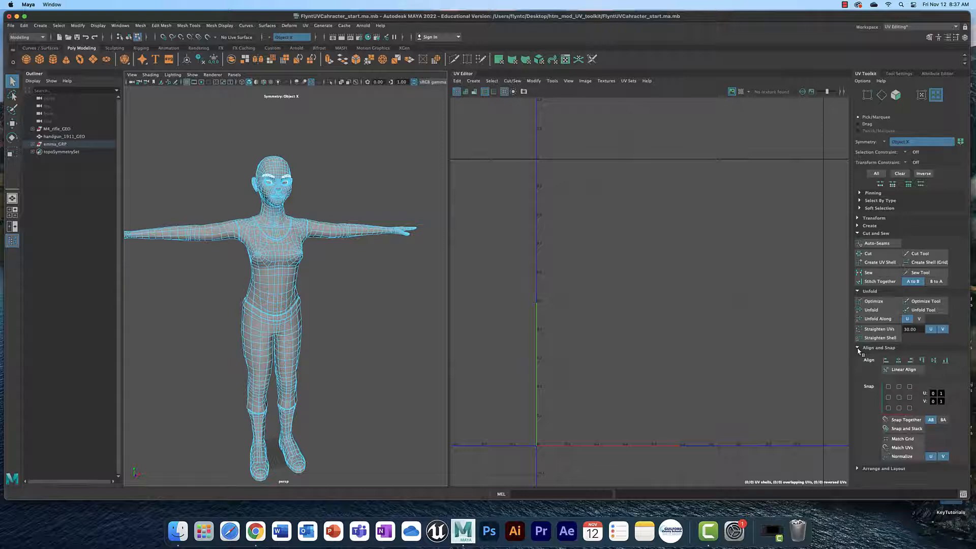
click(858, 349)
click(858, 291)
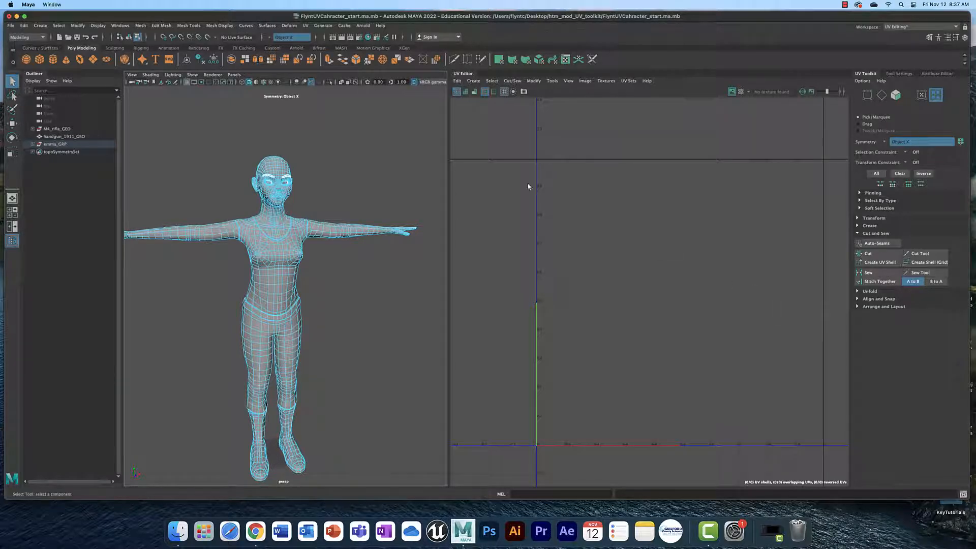
- Look over Maya's UV commands, including the 3D Cut and Sew UV Tool, without starting any of them
click(305, 25)
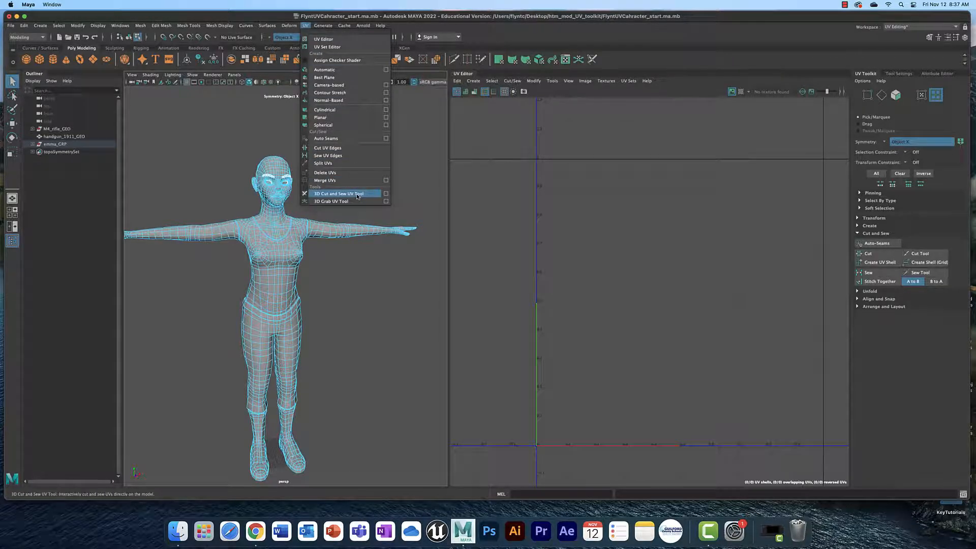
click(308, 26)
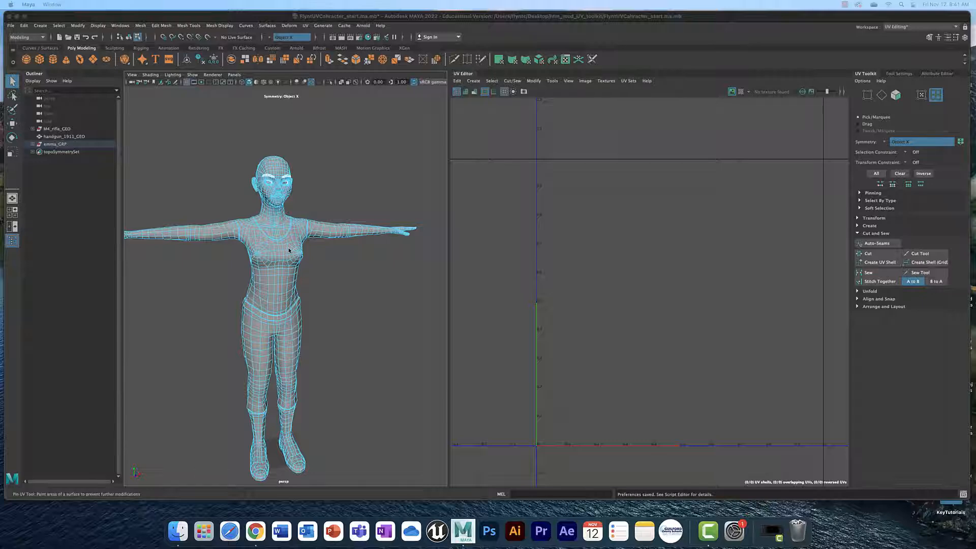
click(306, 27)
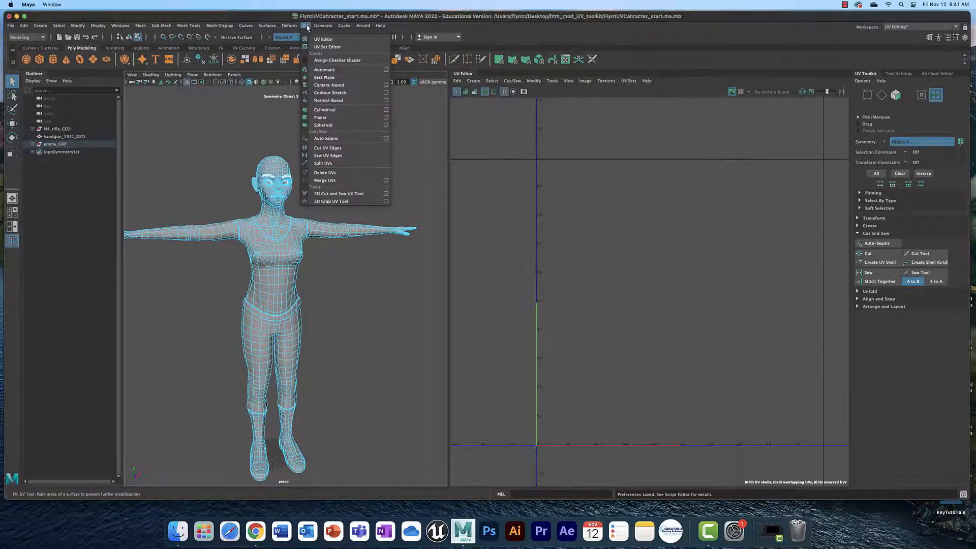
click(306, 27)
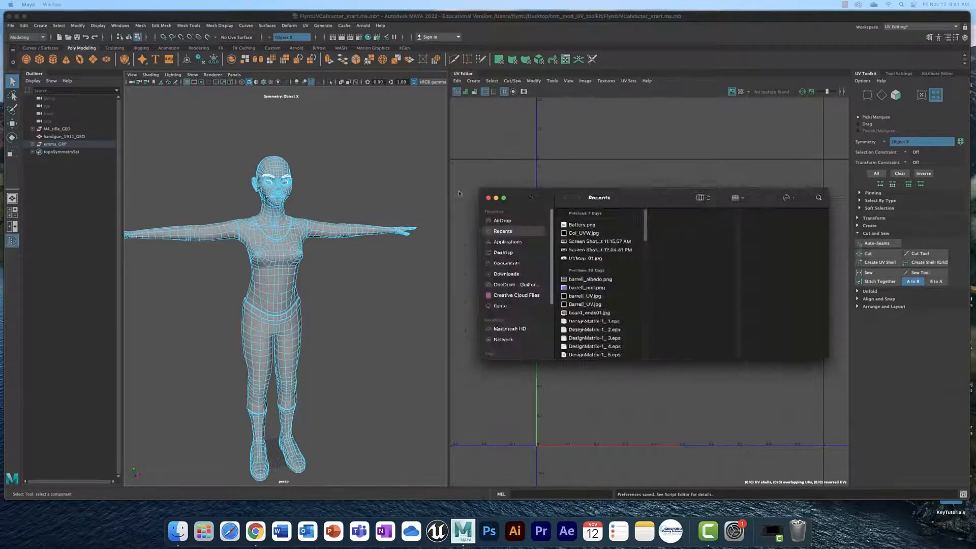
- Switch to Finder and show the file info of the Maya application in the Autodesk/maya2022 folder under Applications
drag(519, 193, 358, 149)
click(345, 198)
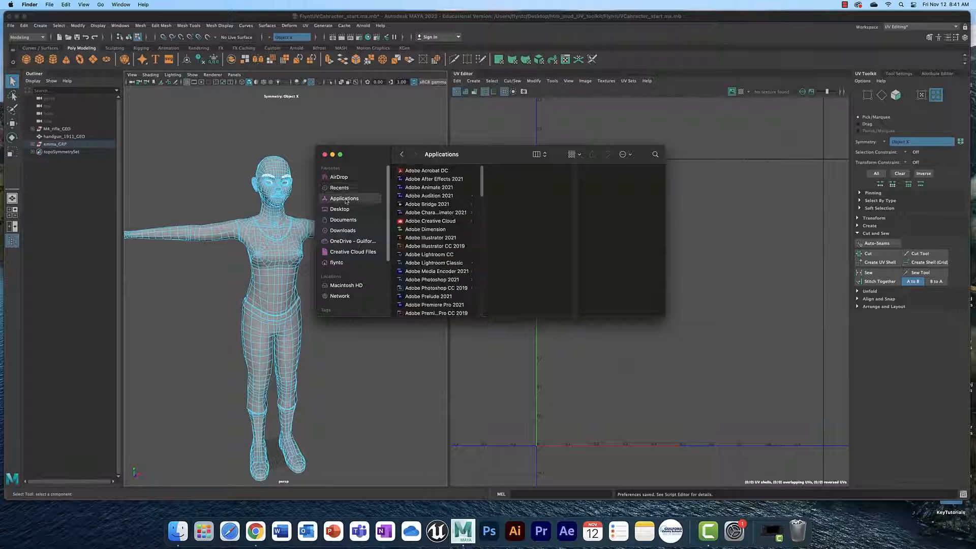
scroll(418, 244, down, 3)
scroll(418, 244, down, 2)
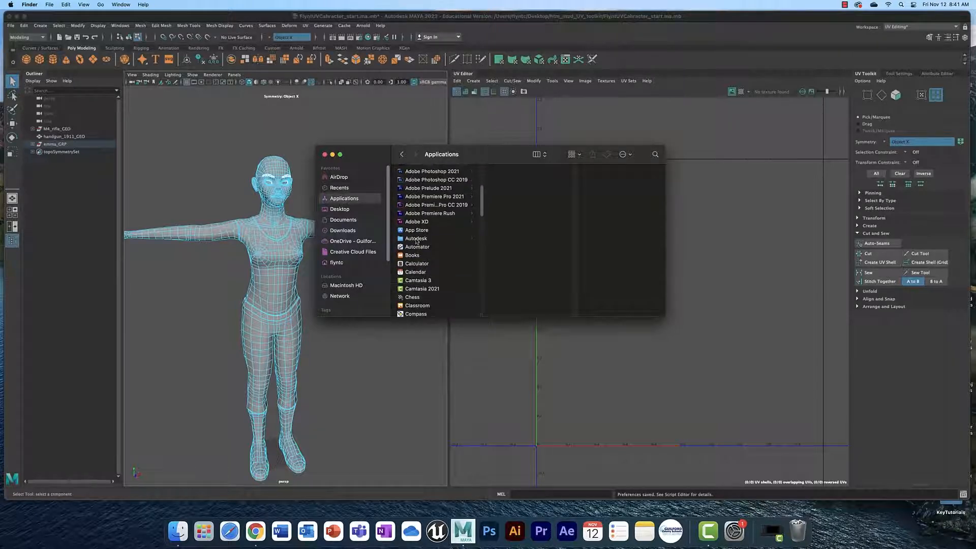
click(417, 238)
click(515, 197)
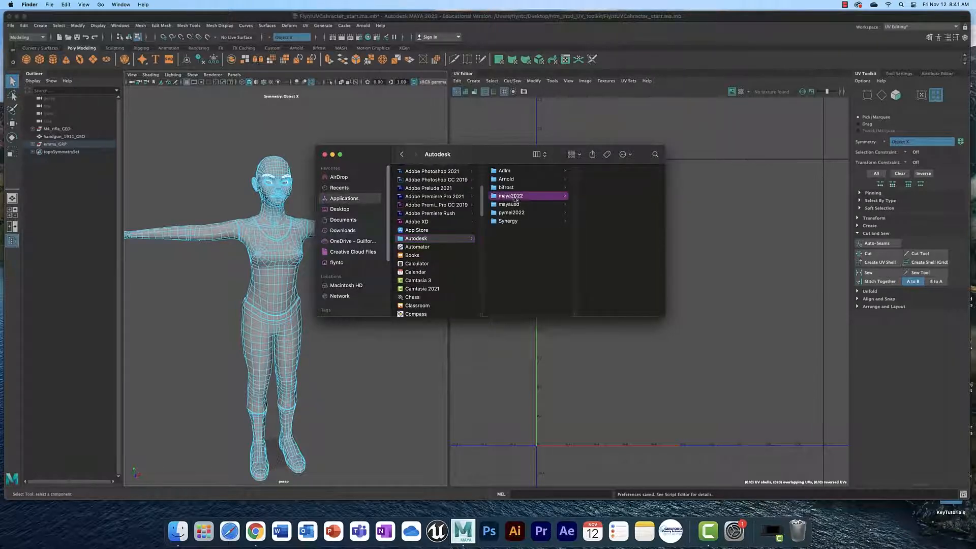
click(591, 238)
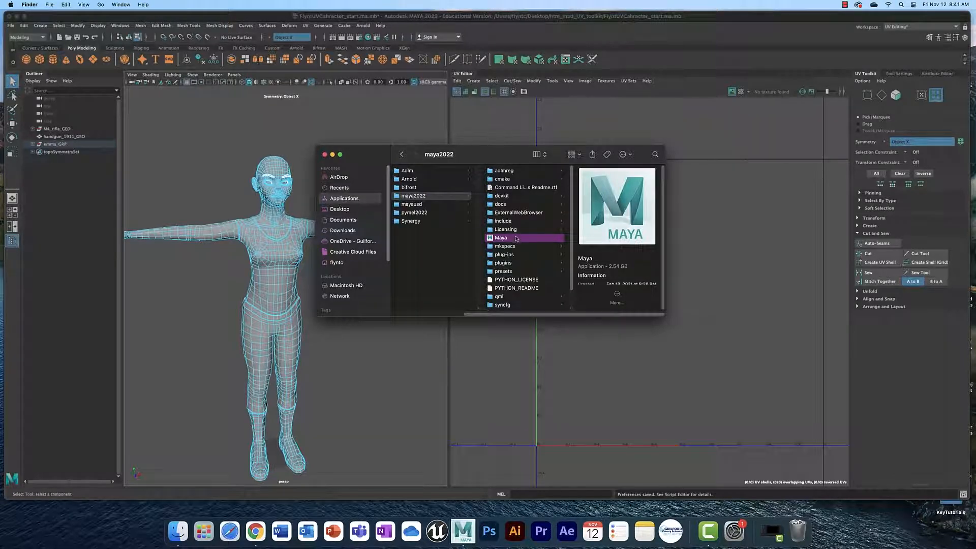
right_click(517, 240)
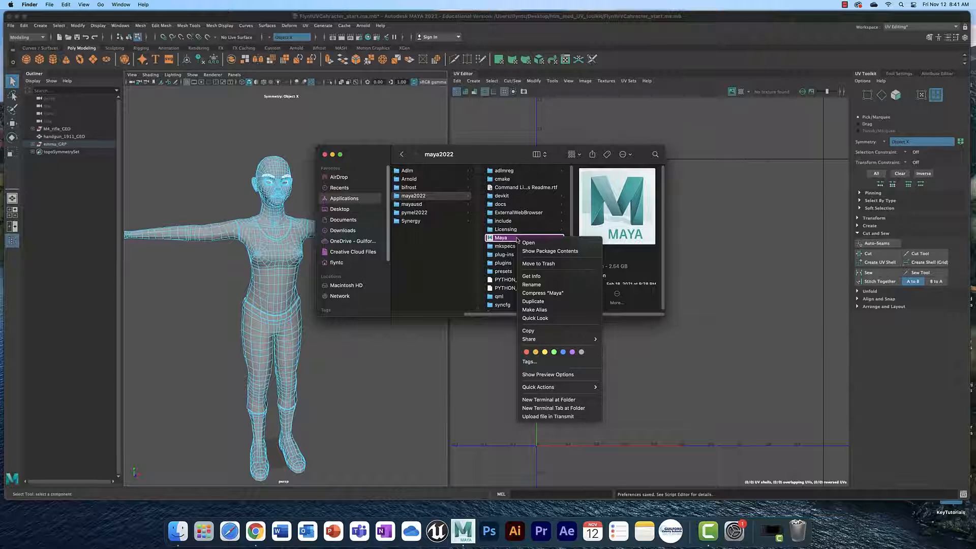
click(556, 277)
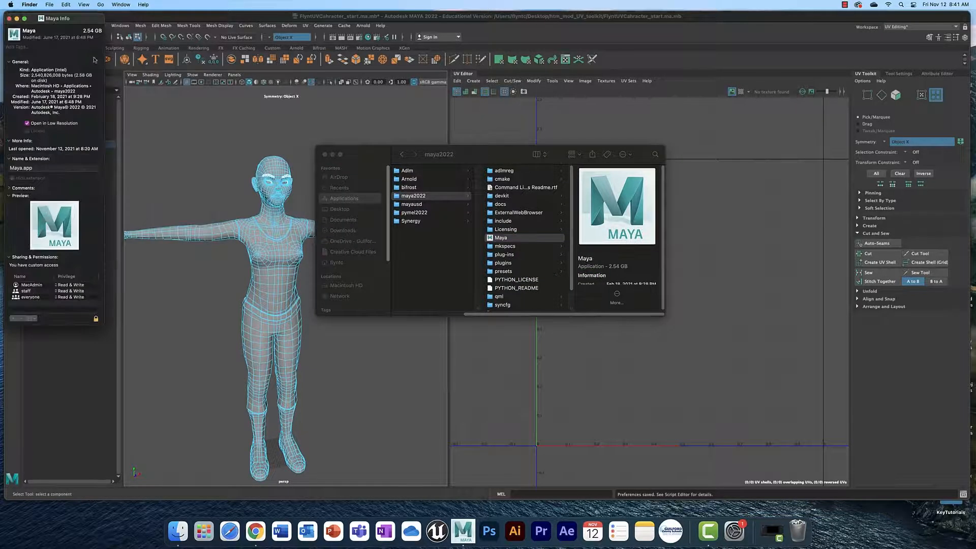
- Check the Open in Low Resolution option in the Maya application's info, and close the info and Finder windows
drag(74, 19, 507, 52)
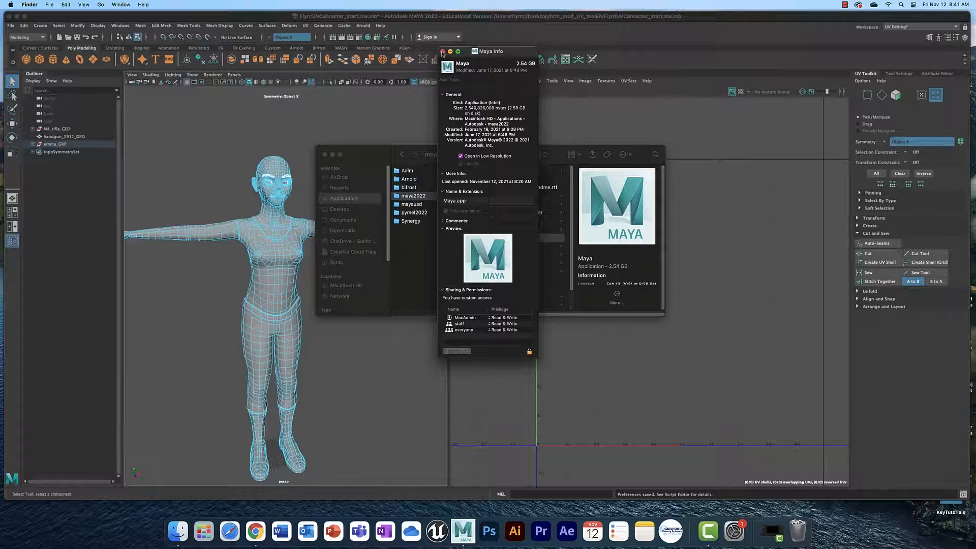
click(442, 52)
click(324, 154)
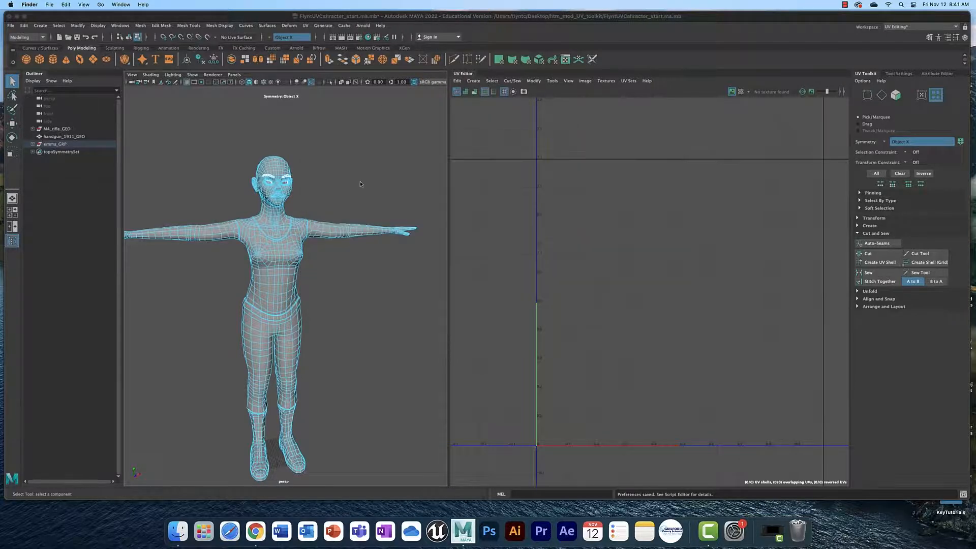